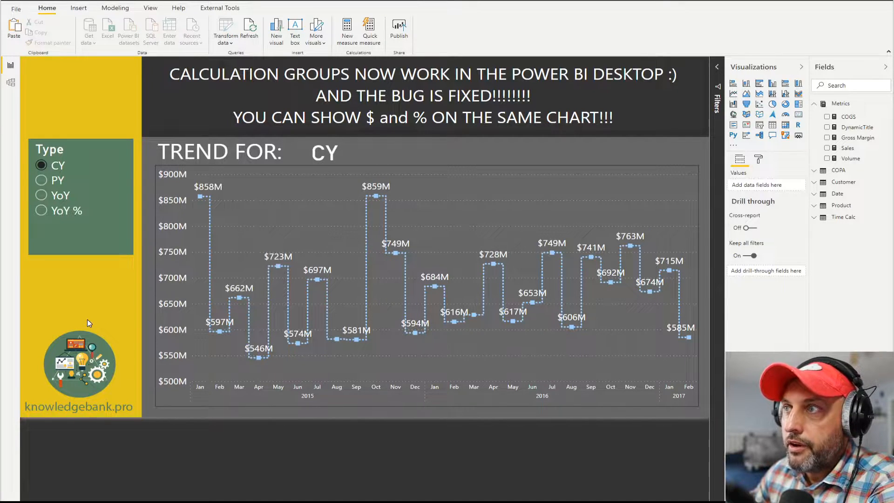
Switch the Type slicer through PY, YoY and YoY % to compare how the Sales trend chart displays each
click(210, 279)
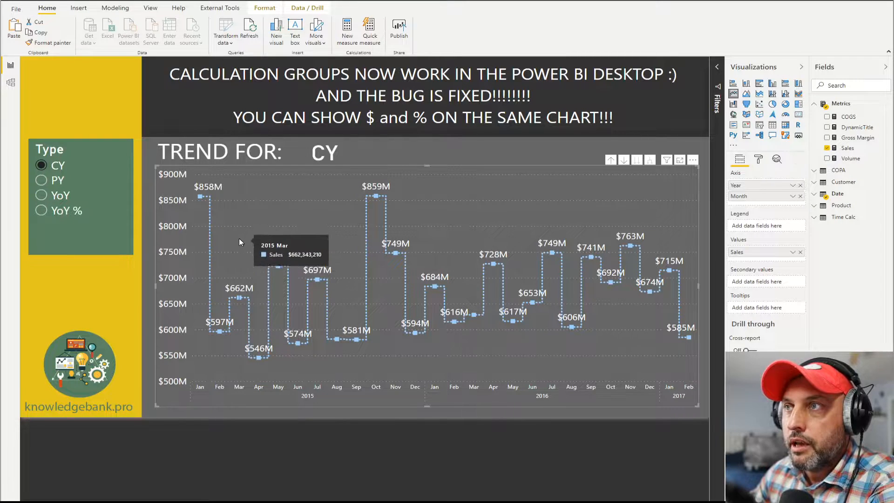
click(55, 181)
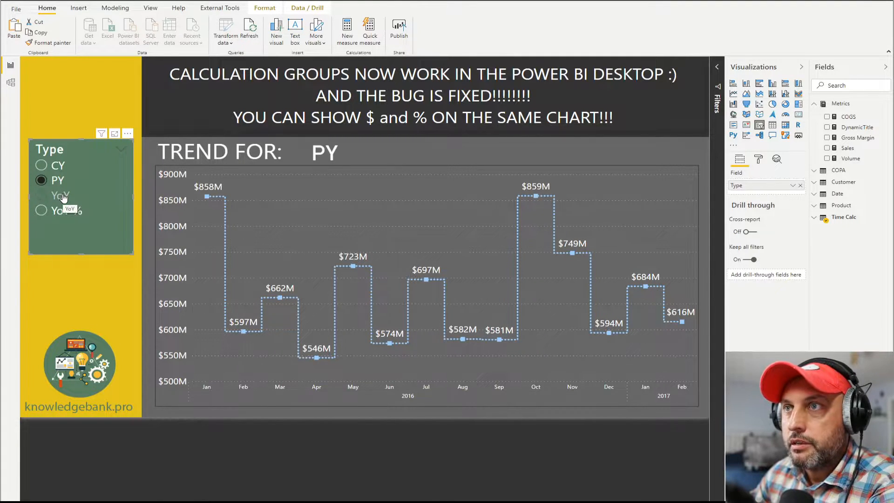
click(64, 199)
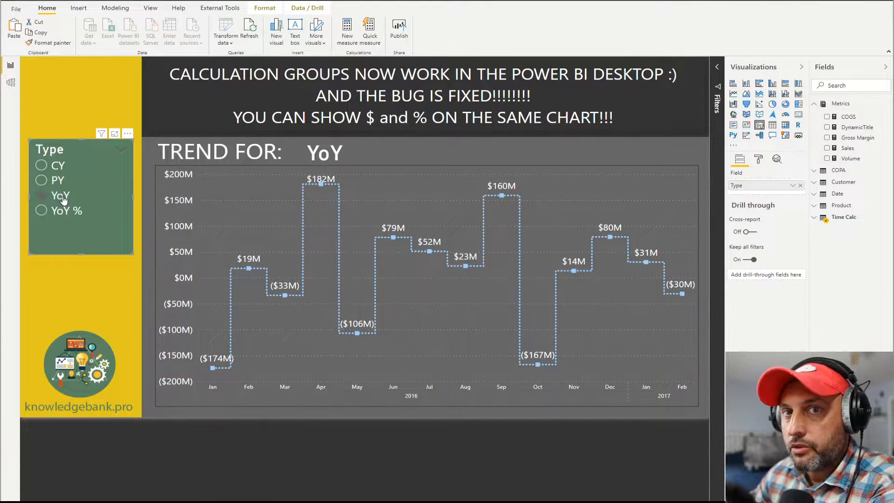
click(64, 200)
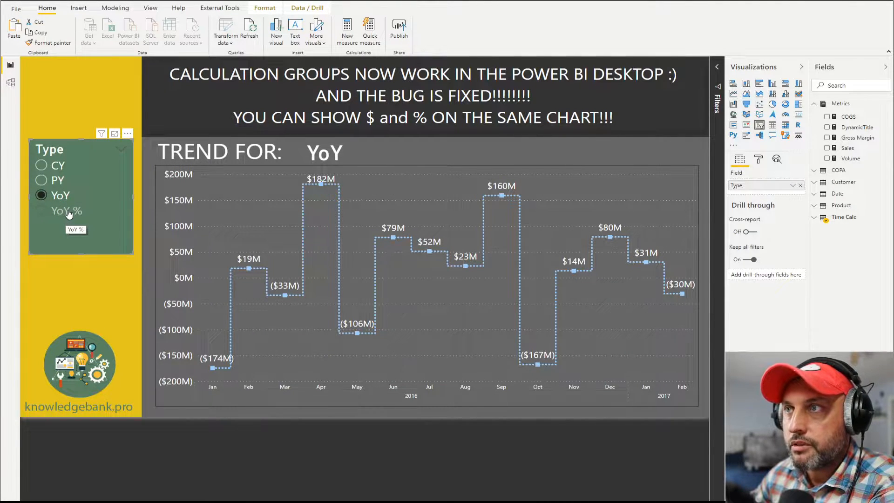
click(69, 214)
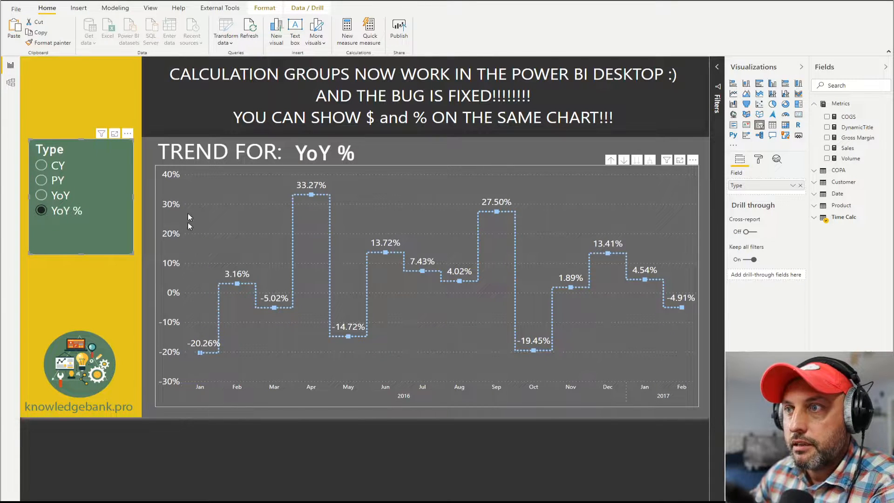
Alternate the Type slicer between YoY and YoY % to check the currency and percentage formats on the same chart
click(58, 199)
click(59, 212)
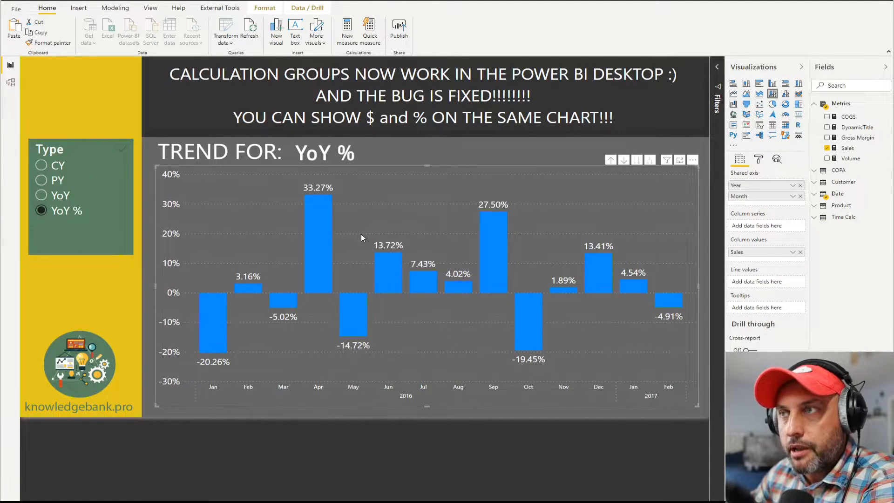
click(60, 196)
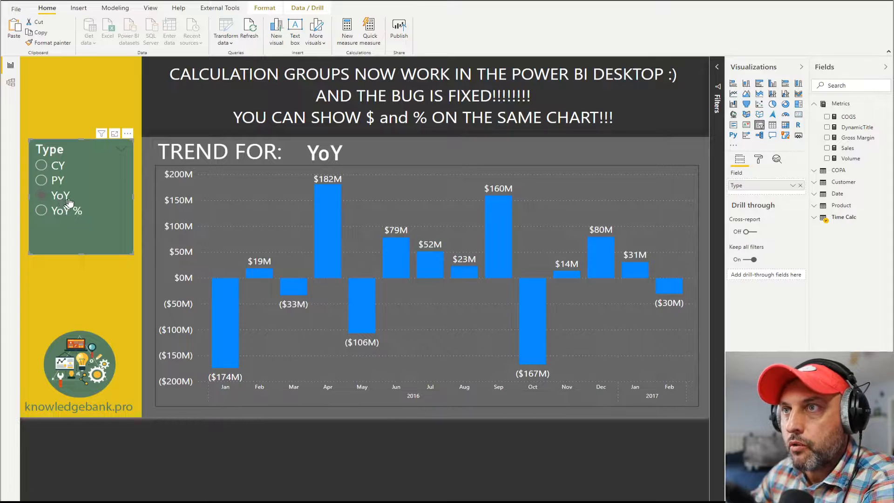
click(65, 213)
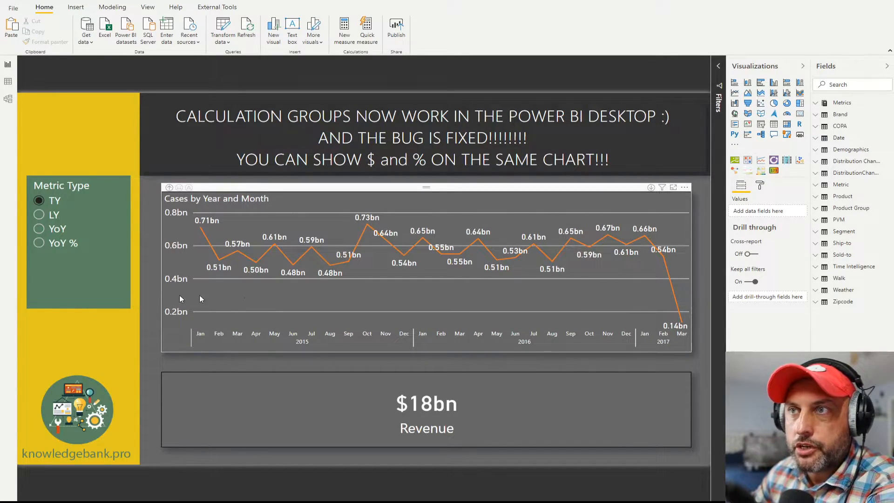
Step the Metric Type slicer through LY, YoY and YoY % for the yearly and monthly trend chart, leaving YoY % selected
click(560, 247)
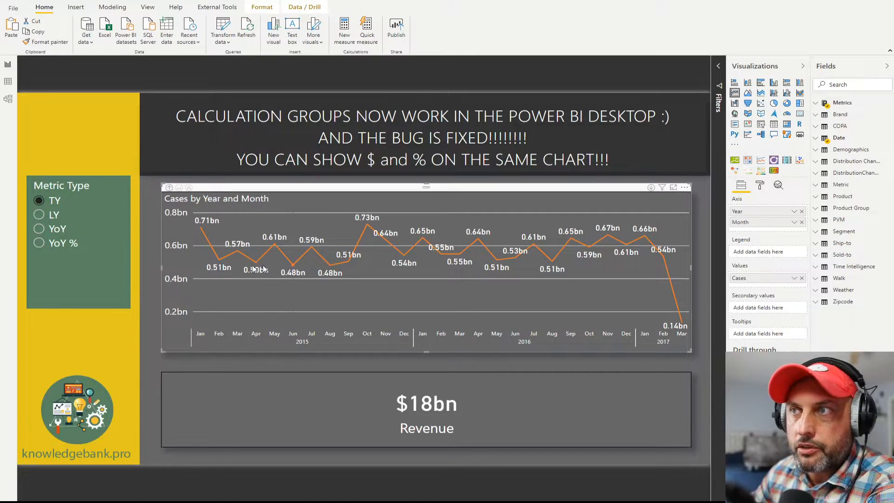
click(66, 247)
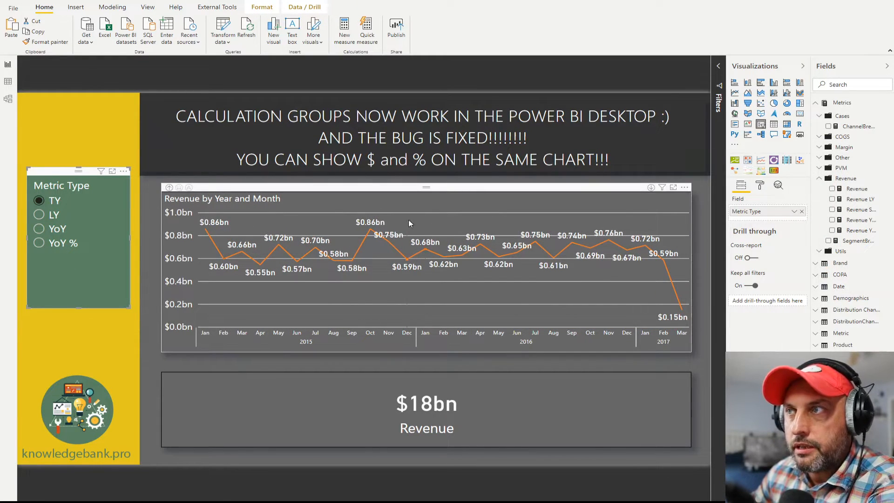
click(438, 203)
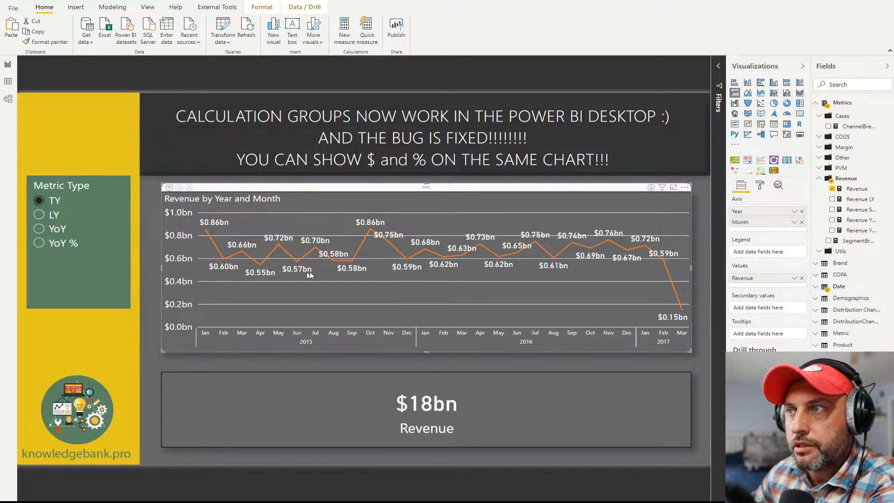
click(41, 215)
click(49, 228)
click(58, 243)
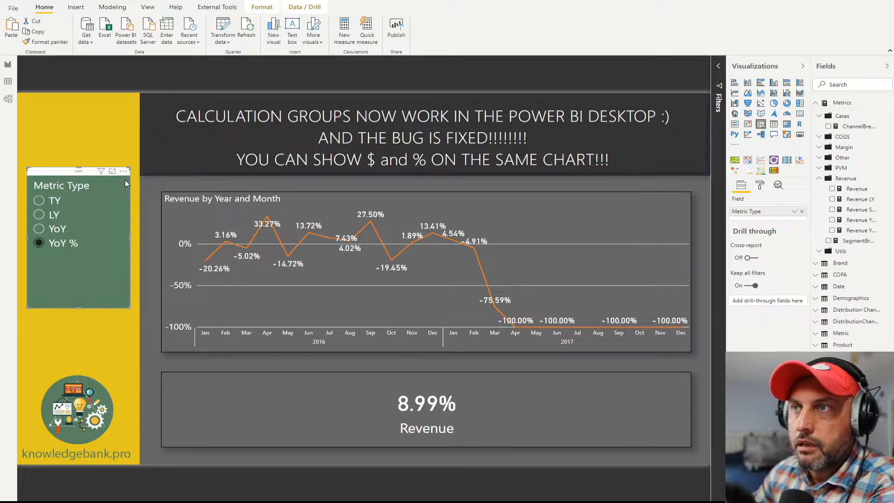
click(105, 136)
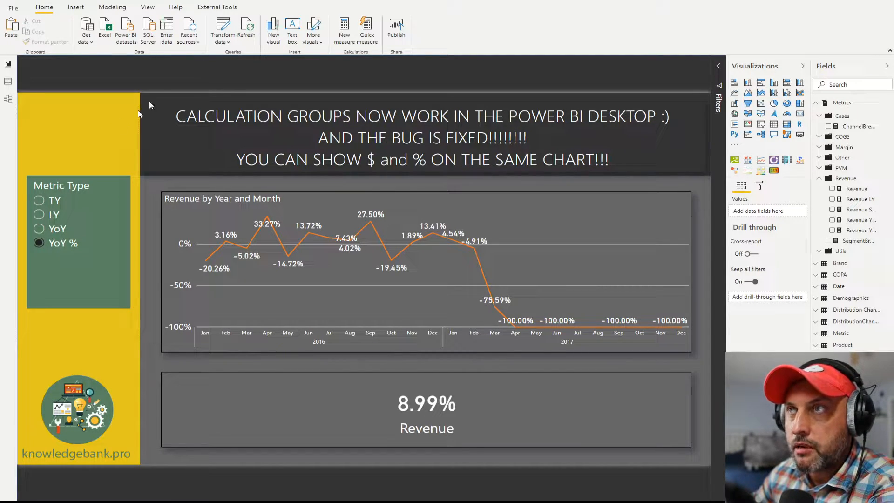
Open the report's data model in Tabular Editor and bring up the choices for creating a new calculation group
click(221, 13)
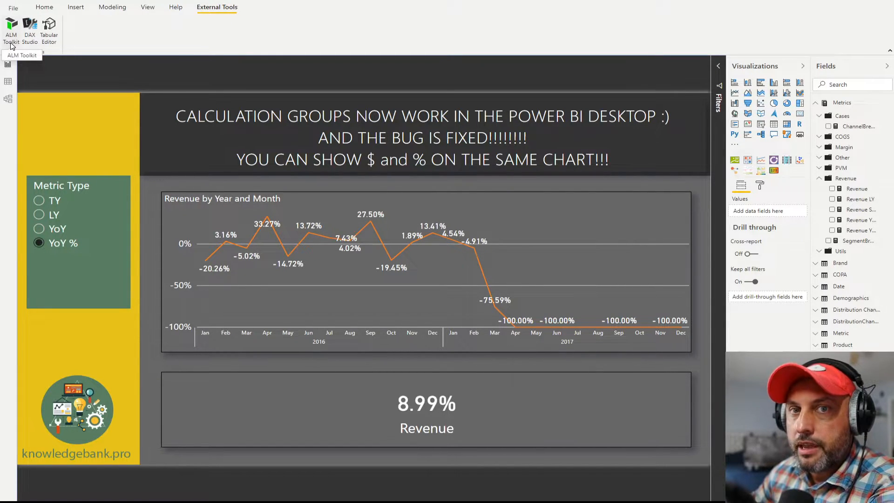
click(49, 28)
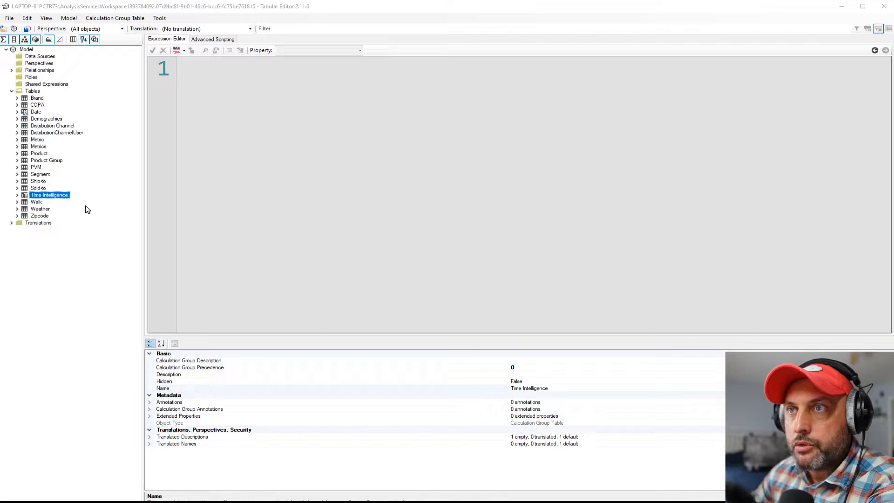
right_click(32, 92)
mouse_move(68, 111)
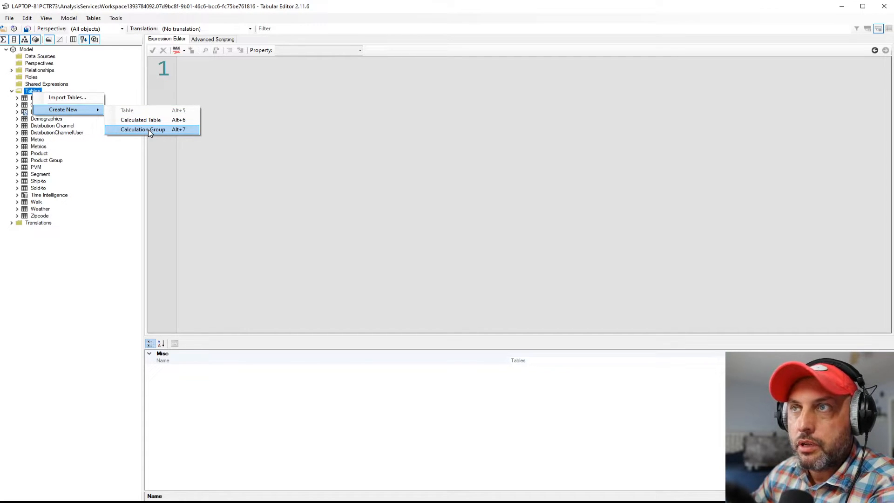
Expand the Time Intelligence calculation group and look at the options for creating a new calculation item in it
click(46, 197)
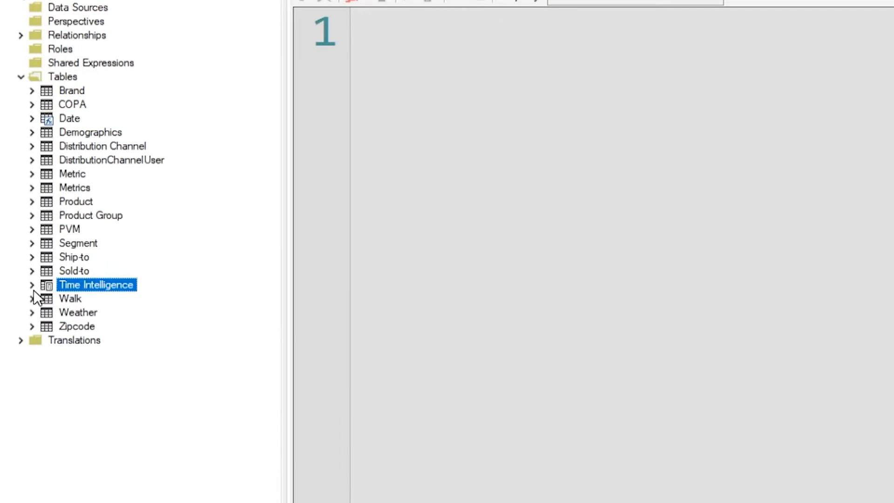
click(32, 285)
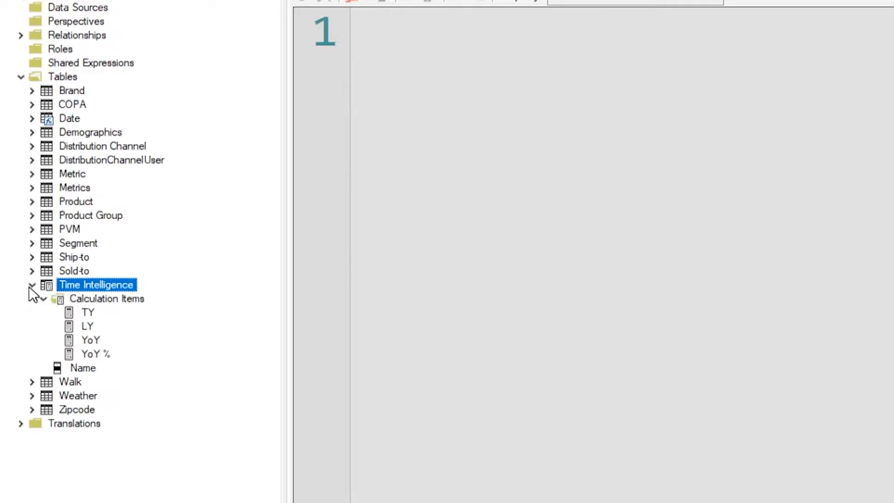
right_click(97, 284)
mouse_move(142, 295)
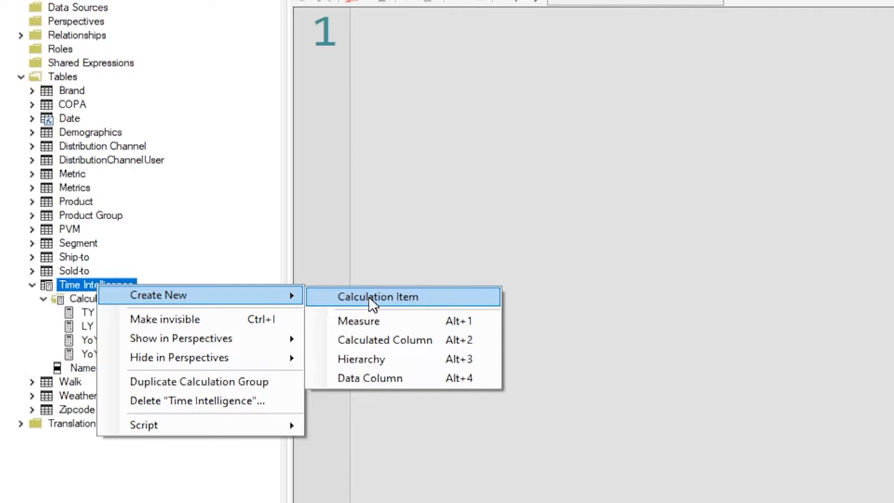
click(502, 496)
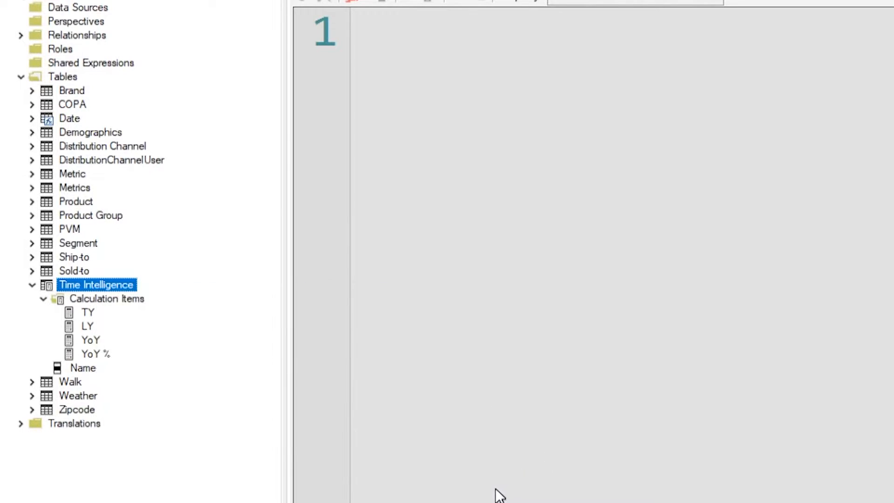
click(111, 284)
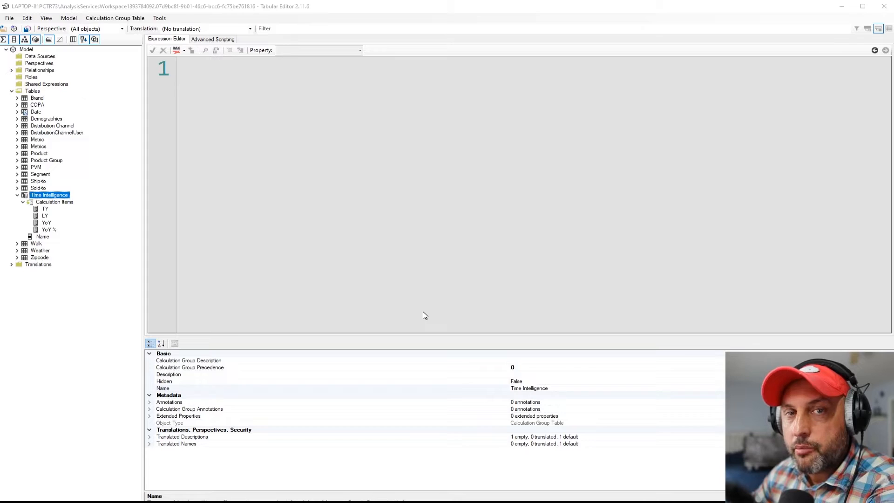
right_click(65, 202)
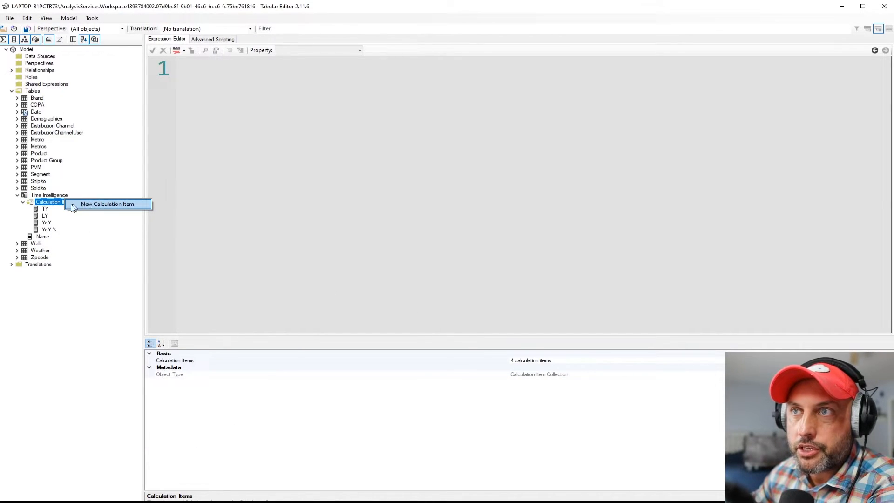
Browse the expressions of the TY, LY, YoY and YoY % calculation items
click(45, 209)
click(44, 216)
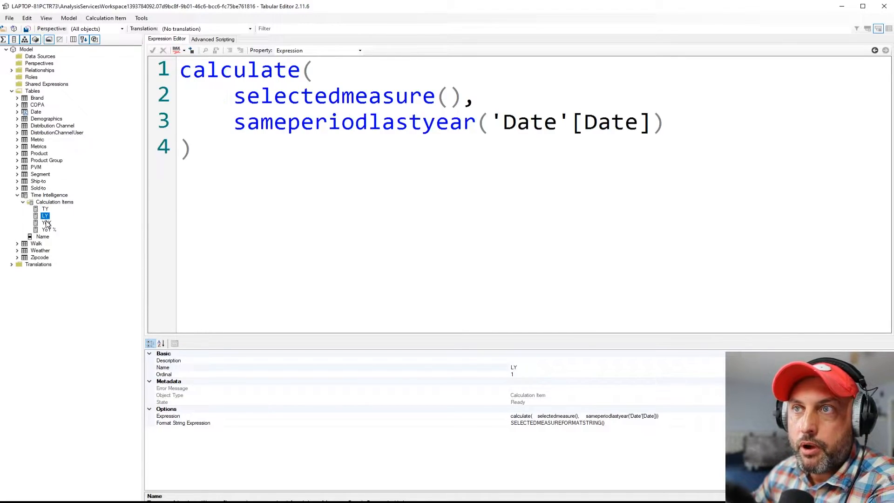
click(46, 222)
click(48, 229)
click(46, 209)
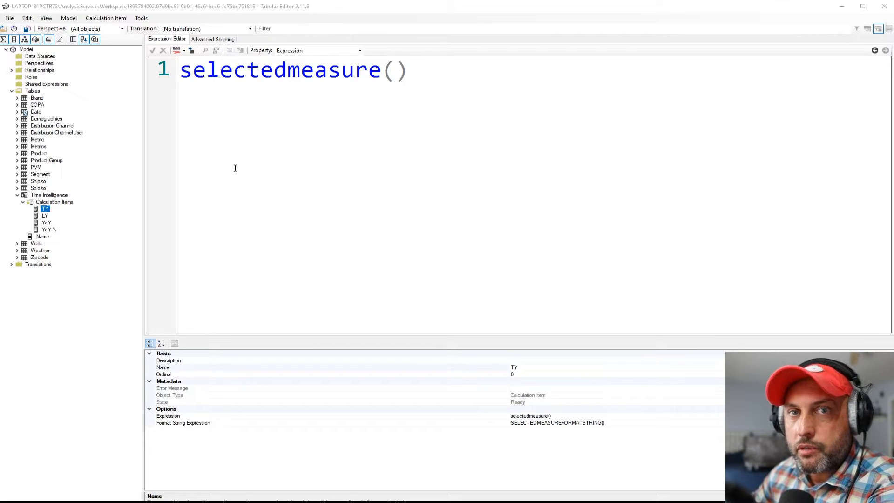
click(46, 215)
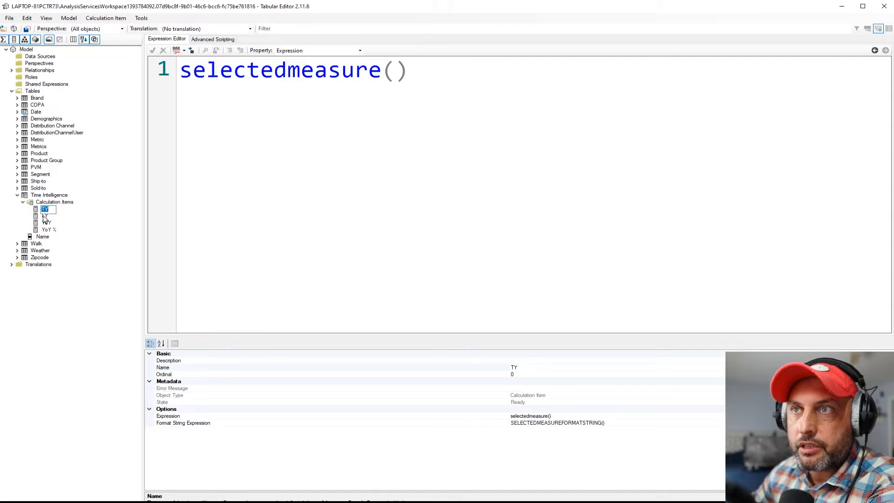
click(48, 223)
click(49, 230)
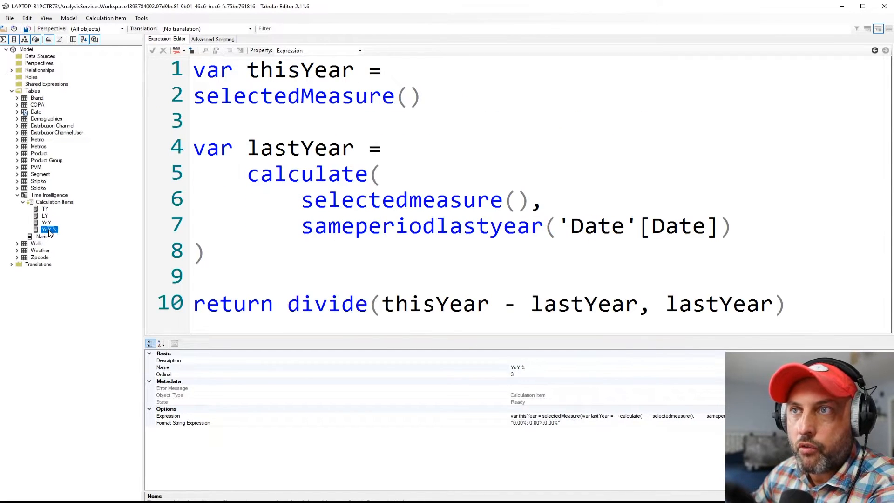
Examine the TY, LY and YoY expressions in detail, highlighting the selectedmeasure, sameperiodlastyear, thisYear and lastYear parts
click(50, 210)
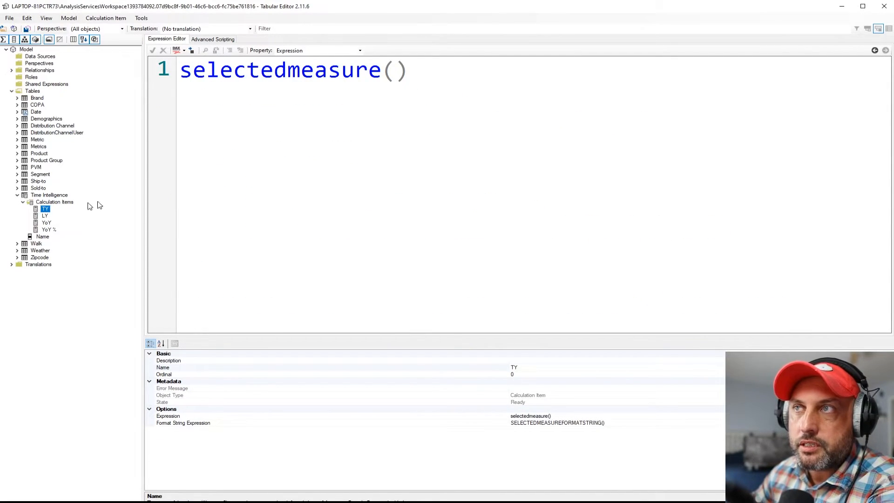
drag(409, 74, 179, 75)
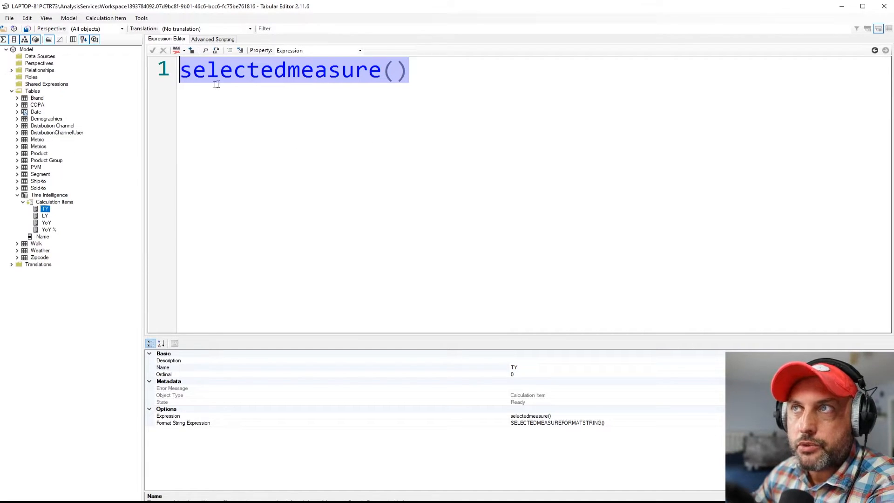
click(45, 215)
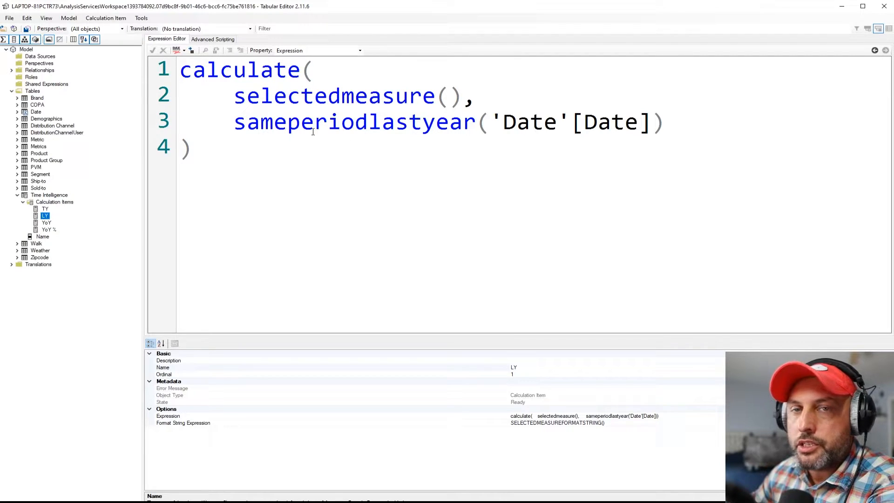
drag(463, 96, 650, 128)
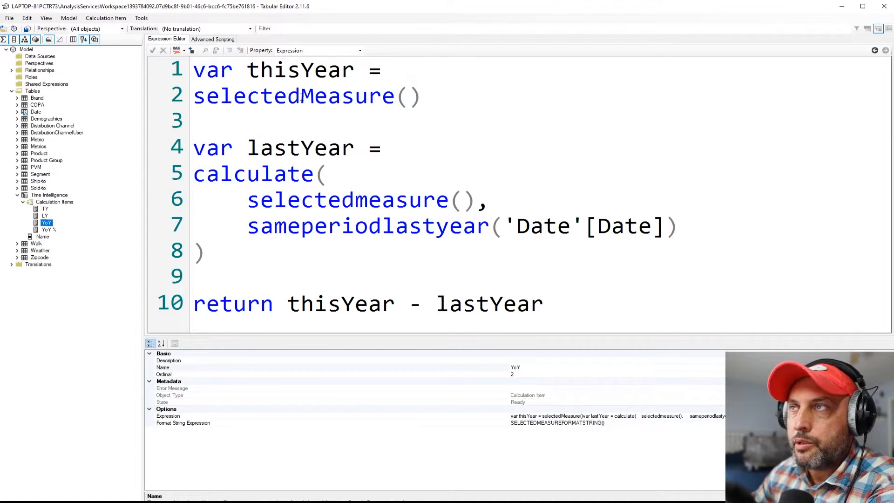
drag(438, 96, 194, 70)
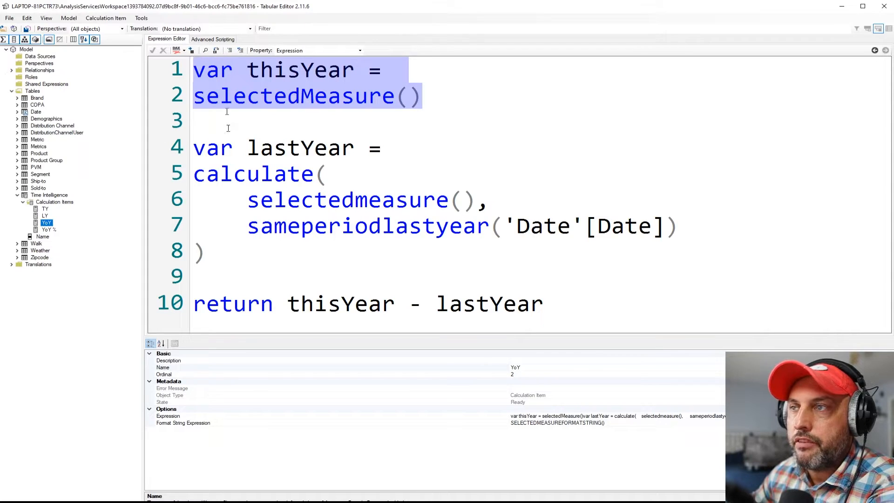
drag(207, 254, 194, 148)
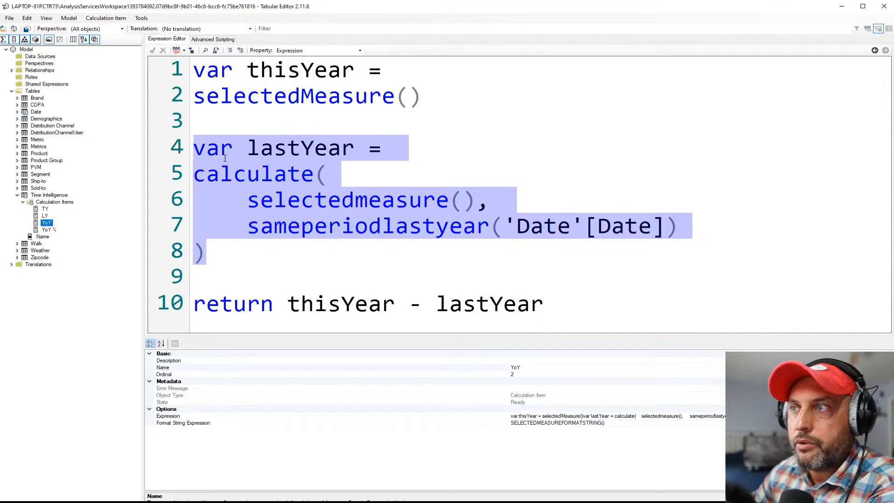
click(328, 305)
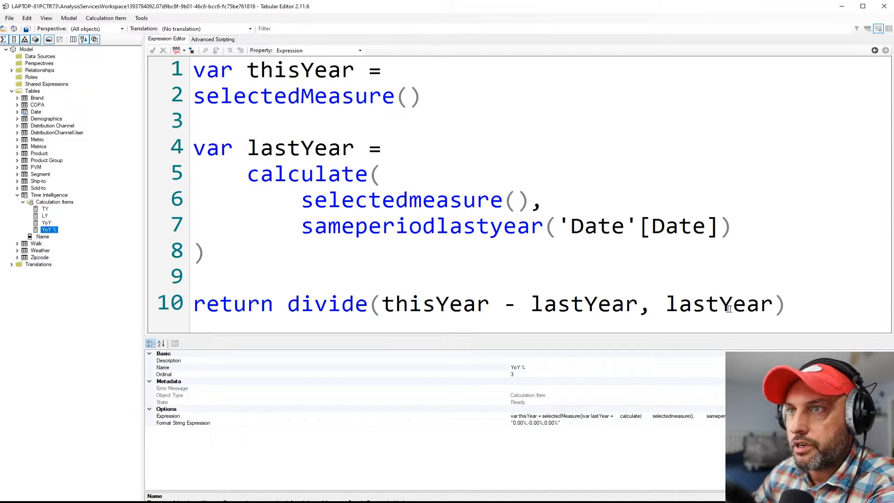
Compare the Format String Expression property of the TY, LY, YoY and YoY % calculation items
click(45, 209)
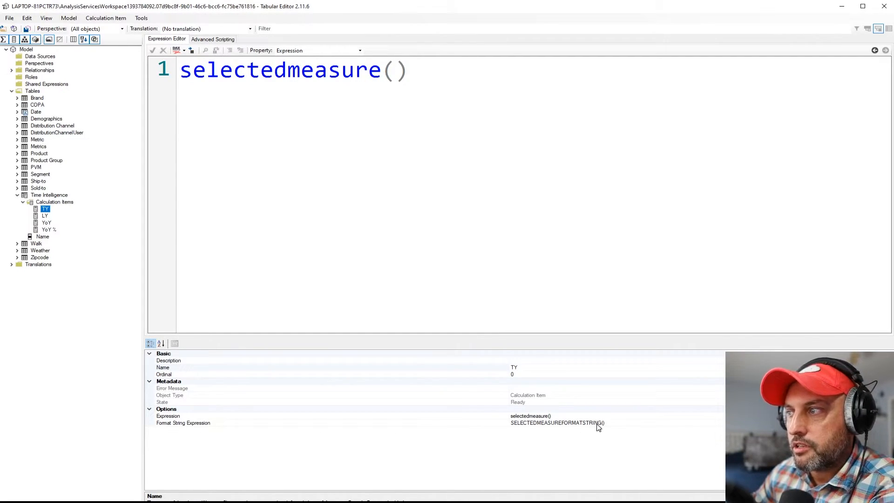
click(45, 216)
click(46, 223)
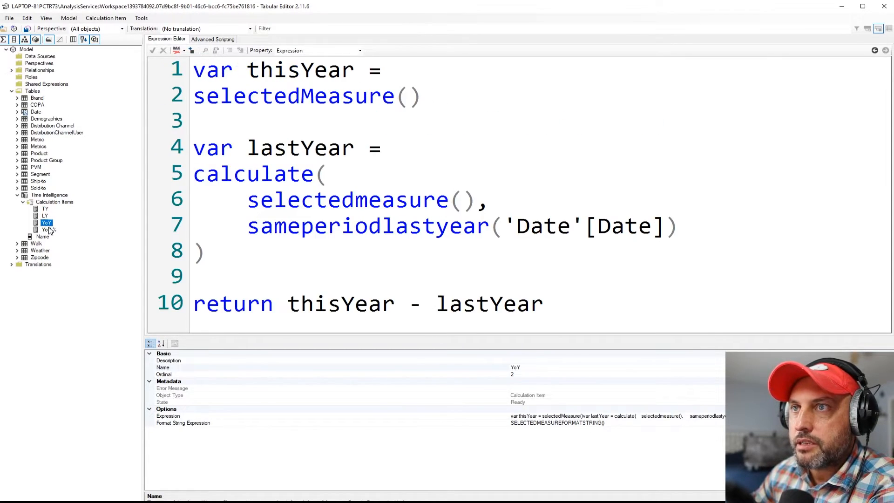
click(47, 229)
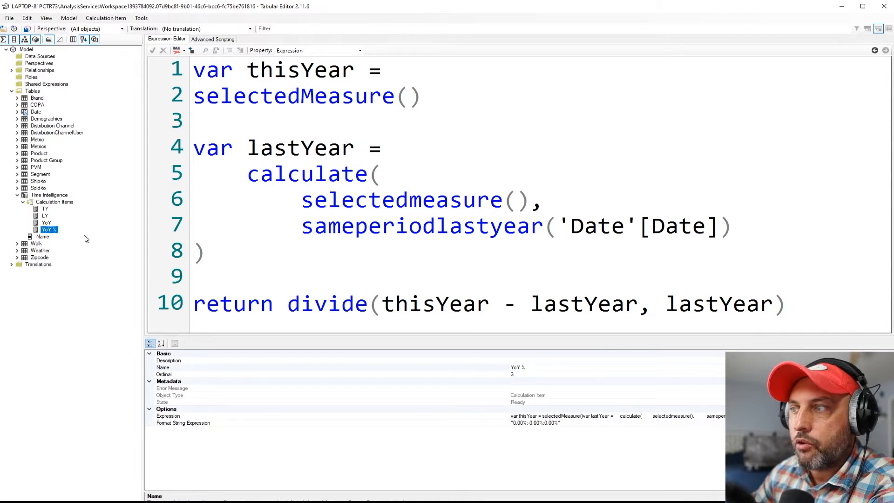
click(44, 210)
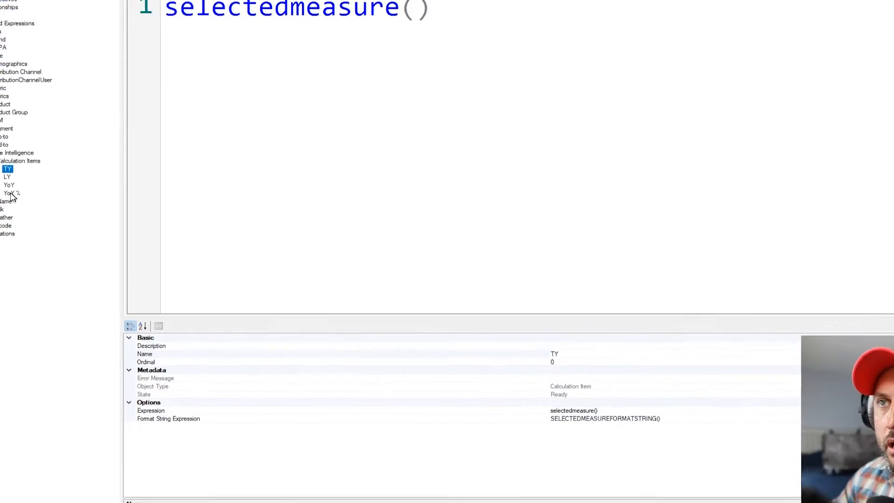
click(10, 193)
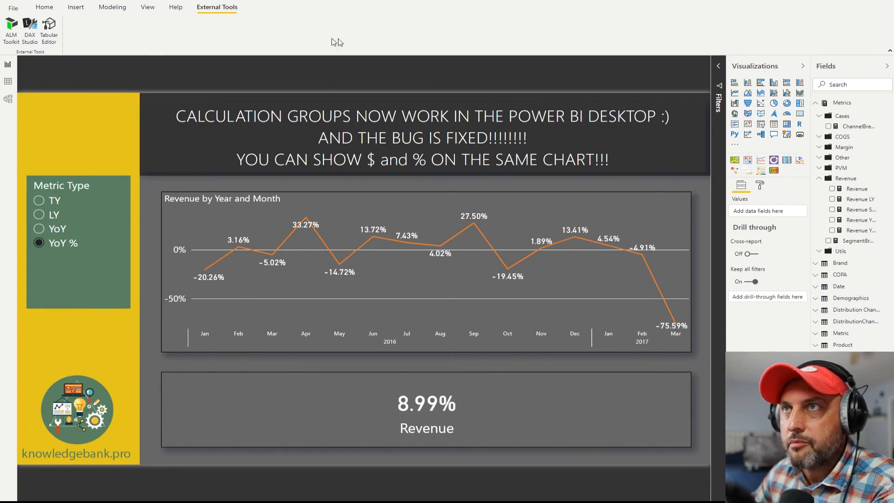
Switch back to the report in Power BI Desktop and show its home commands
click(44, 7)
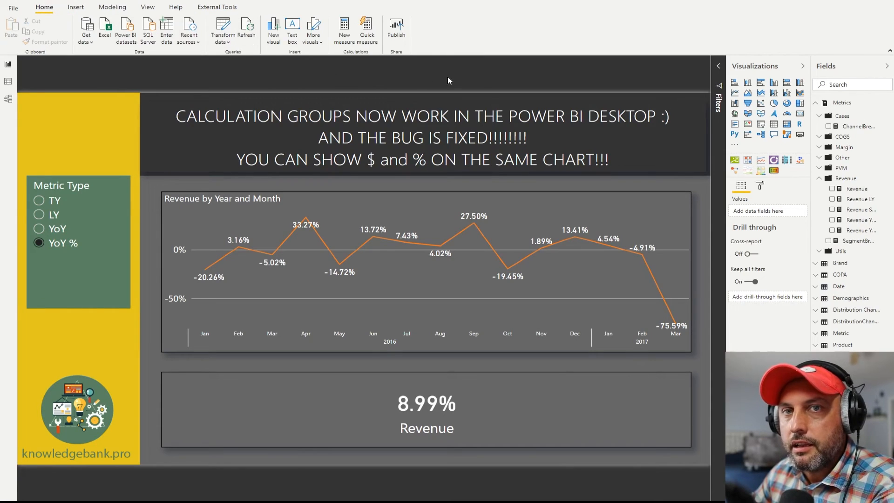